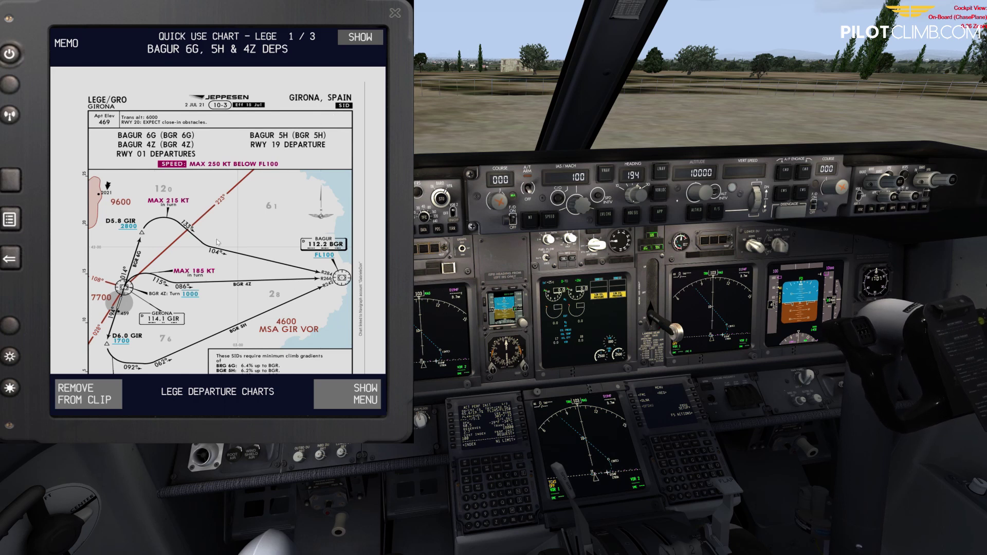
Step: Set the FMC's transition altitude to 6000 on the PERF INIT page, matching the Girona BAGUR departure chart
scroll(218, 244, "down", 3)
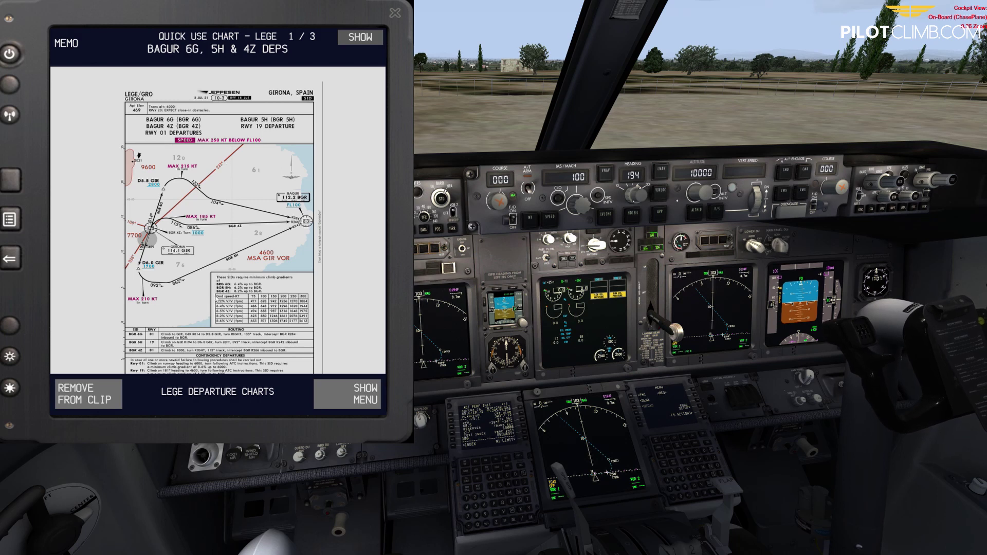
scroll(223, 234, "up", 1)
scroll(223, 222, "up", 1)
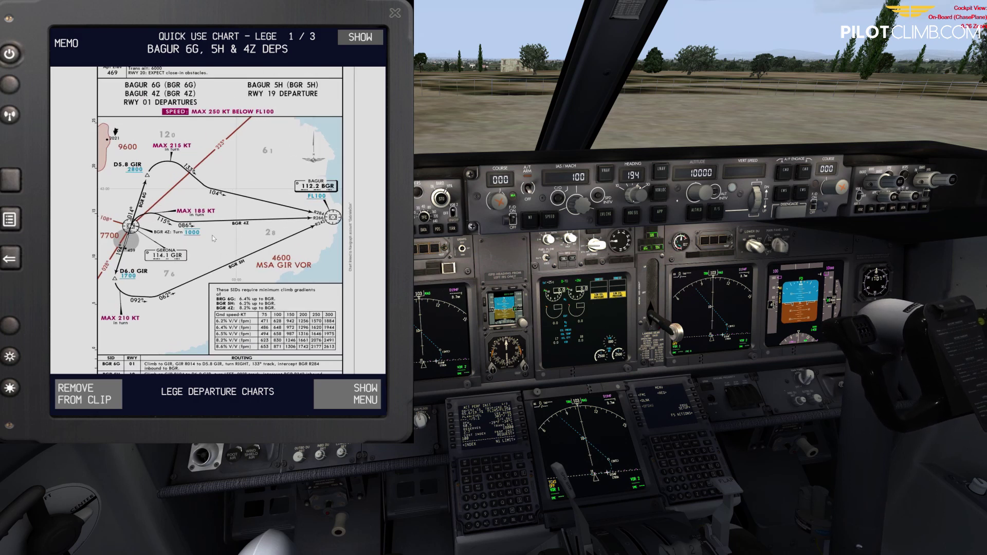
left_click_drag(223, 223, 223, 146)
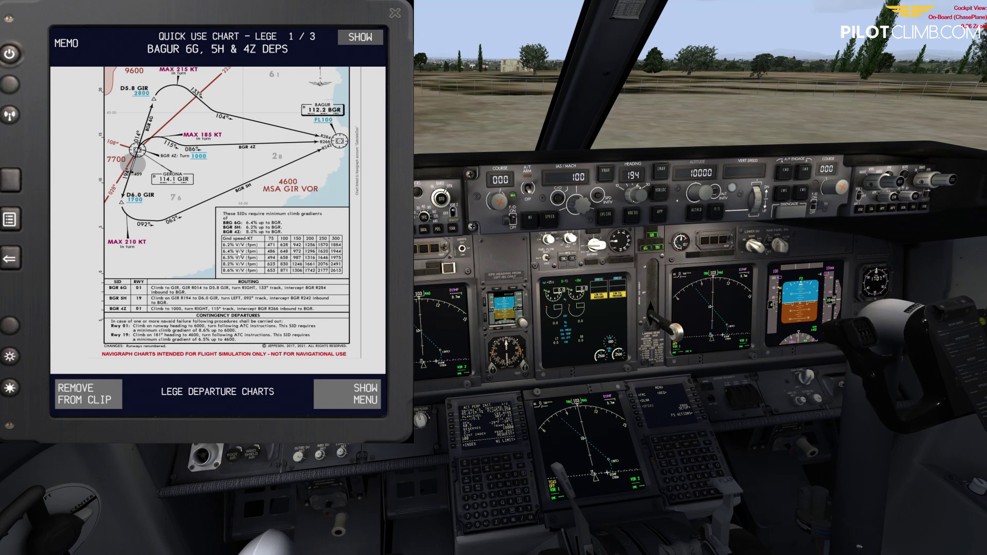
left_click_drag(240, 254, 247, 369)
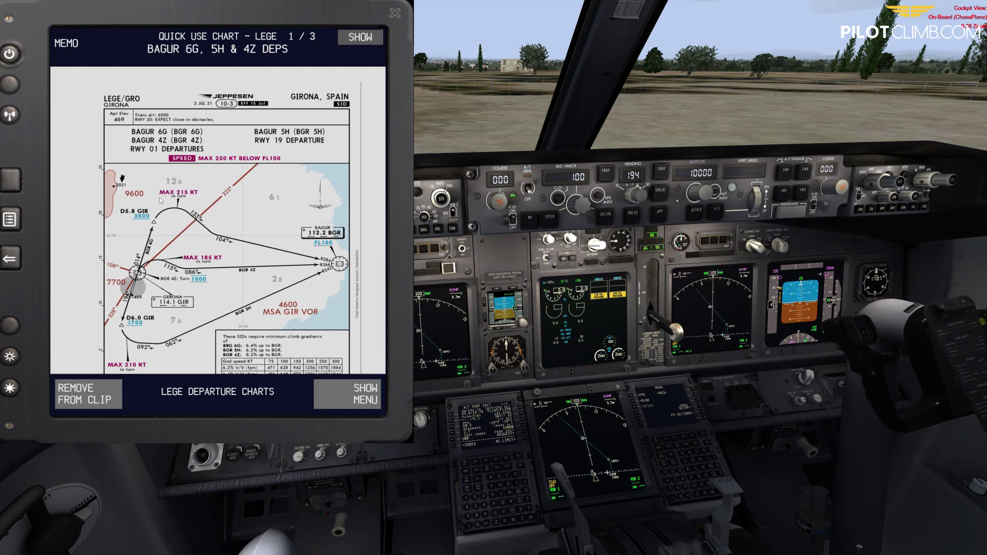
key("ctrl+1")
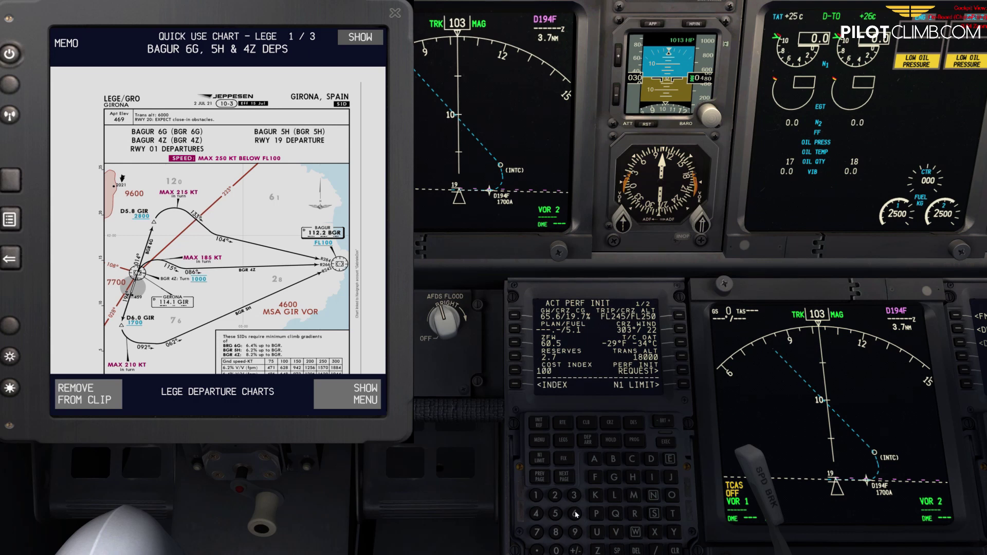
left_click(557, 550)
left_click(556, 549)
left_click(557, 550)
left_click(682, 356)
Step: Check the FMC route legs, performance page and climb speed restriction against the BAGUR 5H departure chart
left_click(563, 424)
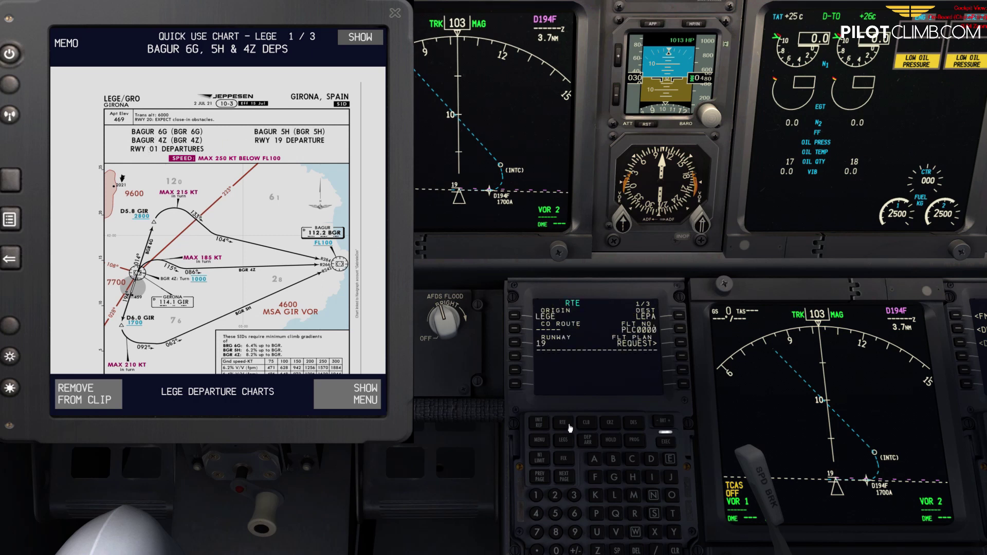
left_click(564, 476)
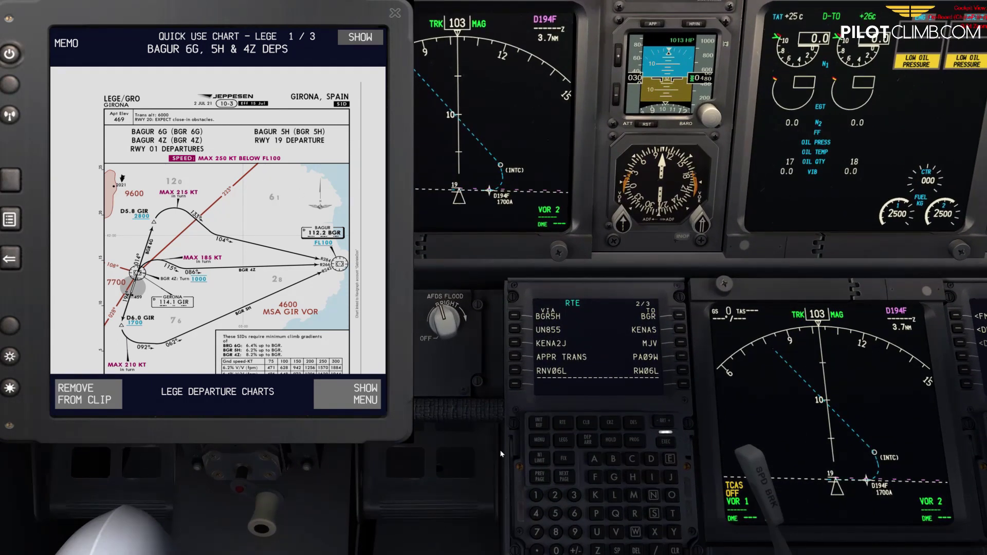
left_click(533, 430)
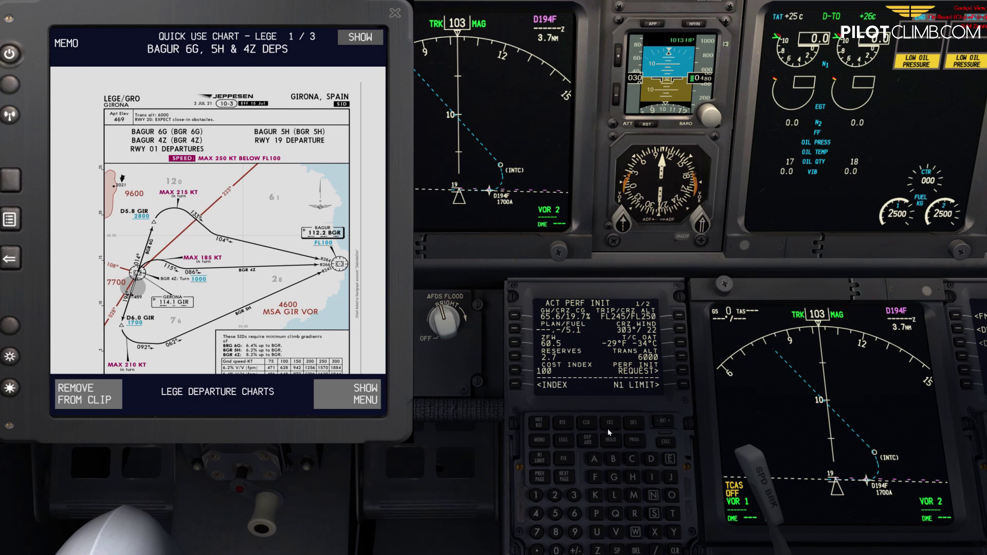
left_click(585, 423)
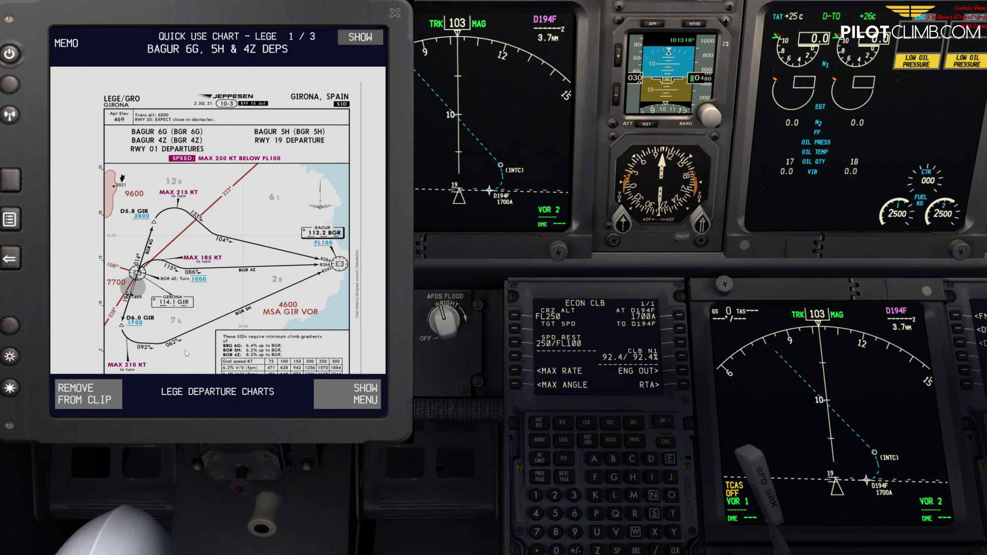
scroll(192, 232, "down", 3)
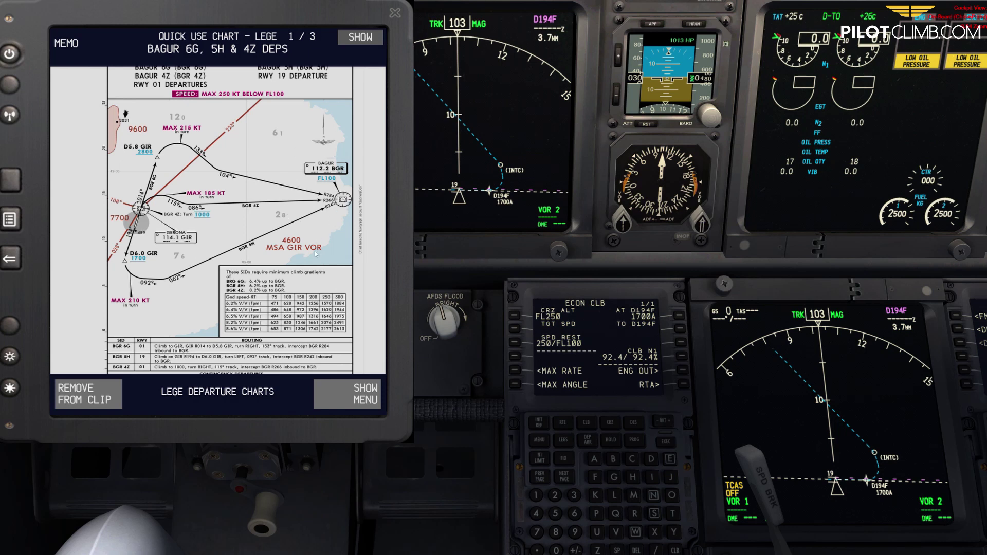
Step: Tune the NAV 1 radio to the Girona (GIR) VOR on 114.10
key("ctrl+2")
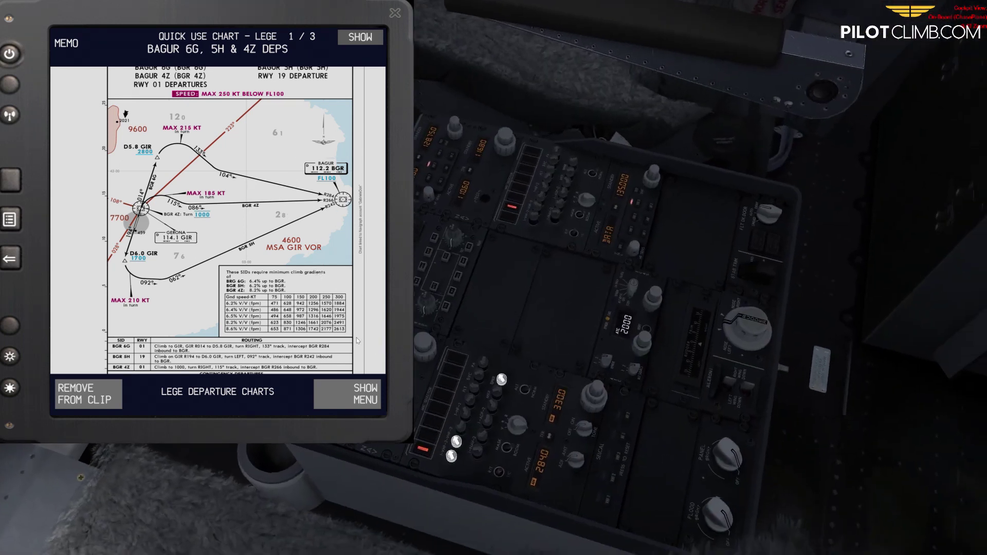
key("shift+2")
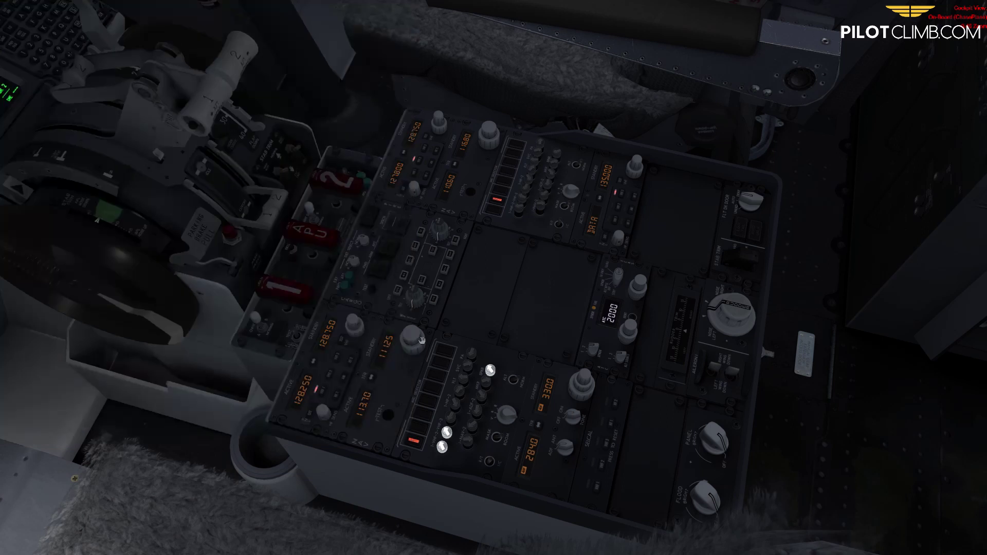
left_click(380, 383)
key("shift+1")
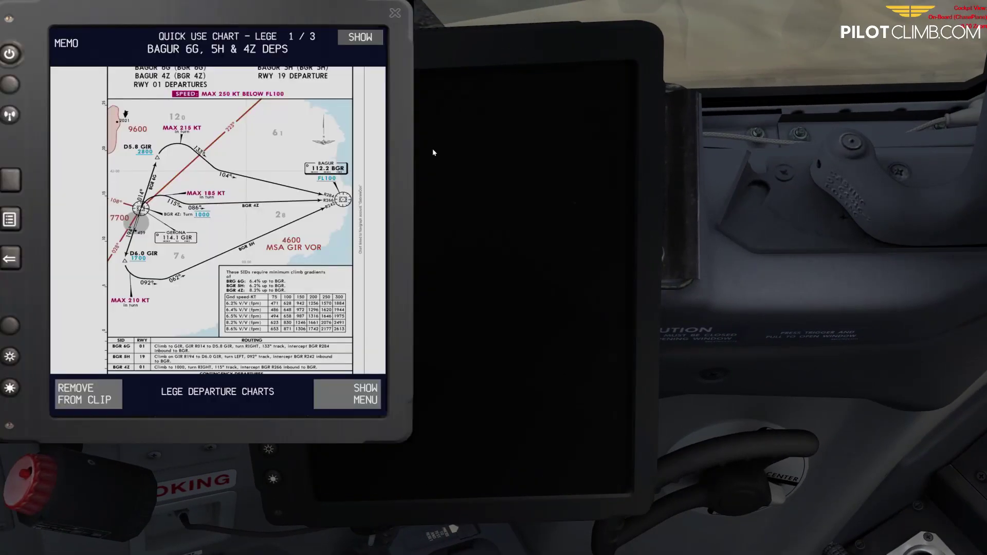
key("a")
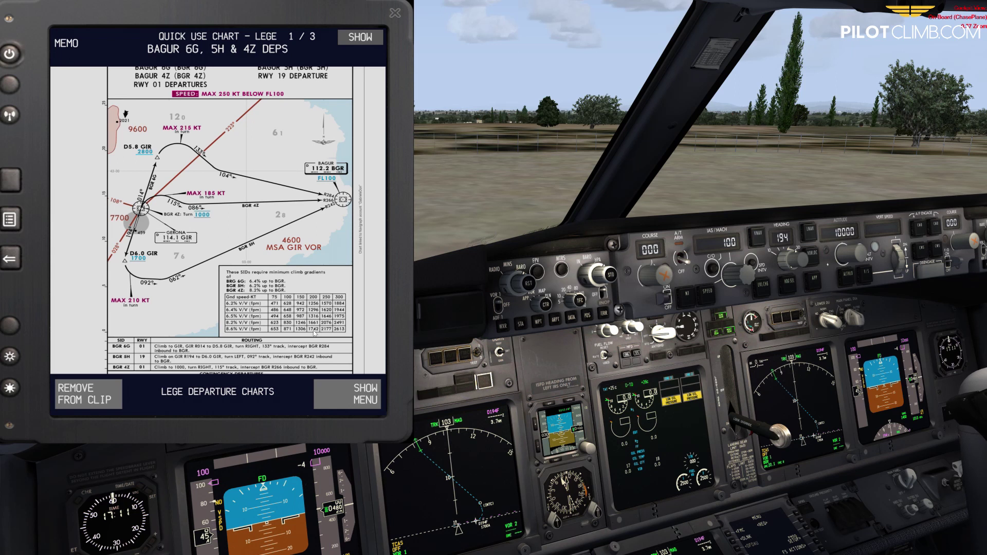
Step: Make 112.20, the Bagur (BGR) VOR, the active frequency on the NAV 2 radio
left_click_drag(222, 314, 220, 256)
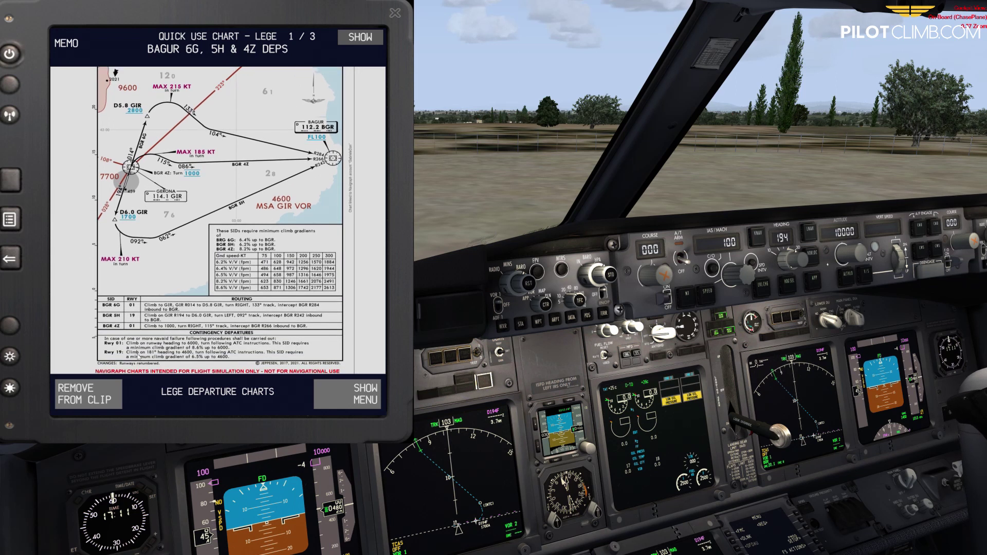
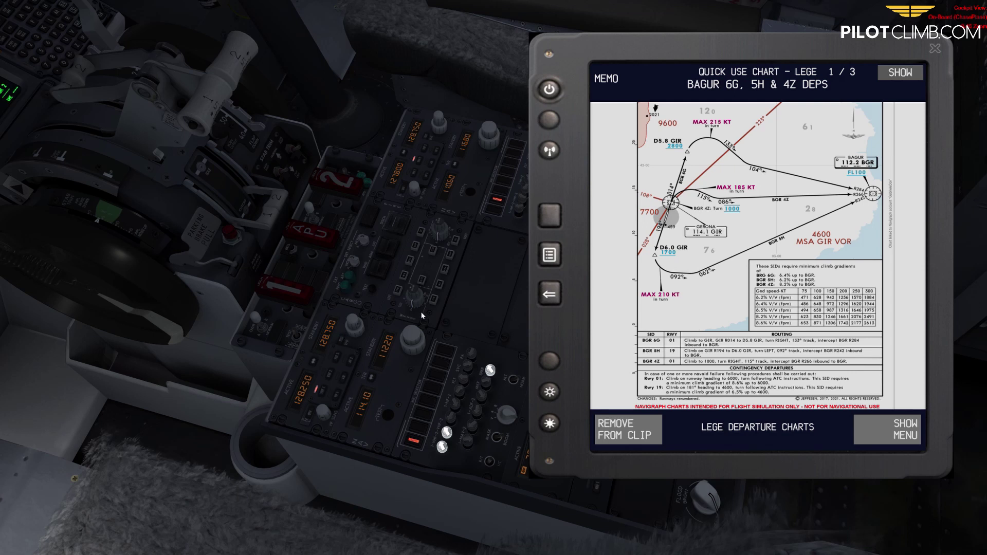
scroll(492, 144, "down", 6)
scroll(496, 132, "up", 5)
left_click(459, 165)
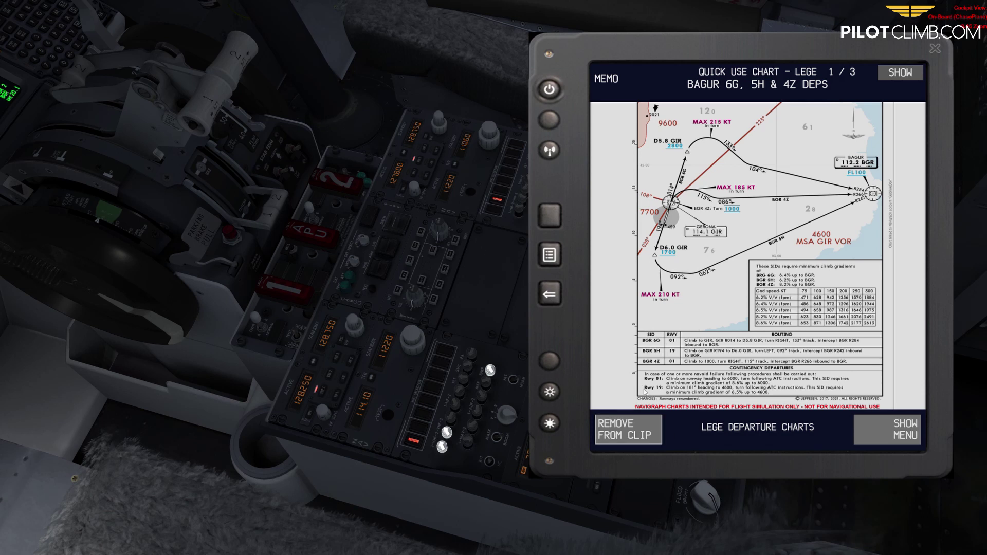
key("1")
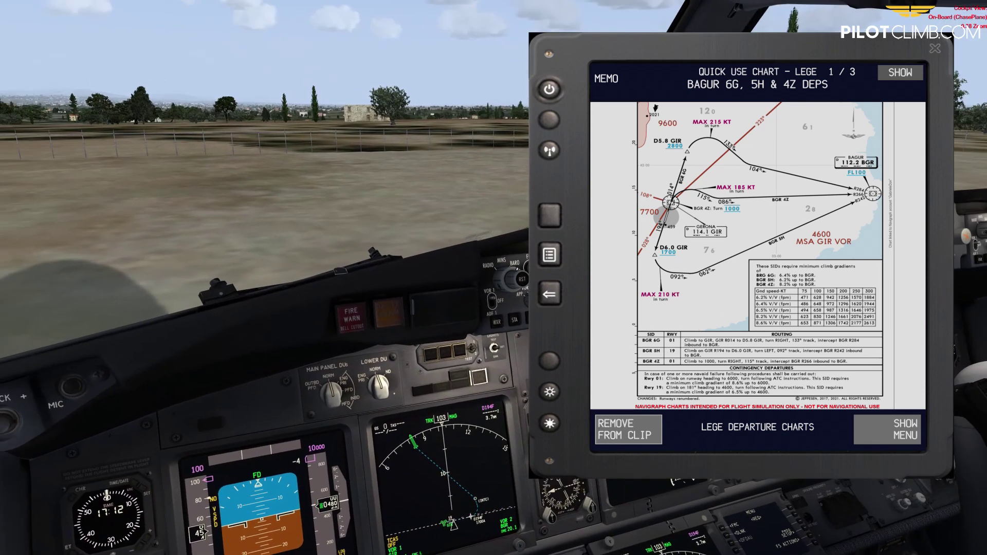
Step: Set the captain's course to 194 and the first officer's course to 062 for the BAGUR 5H departure
left_click_drag(693, 61, 196, 76)
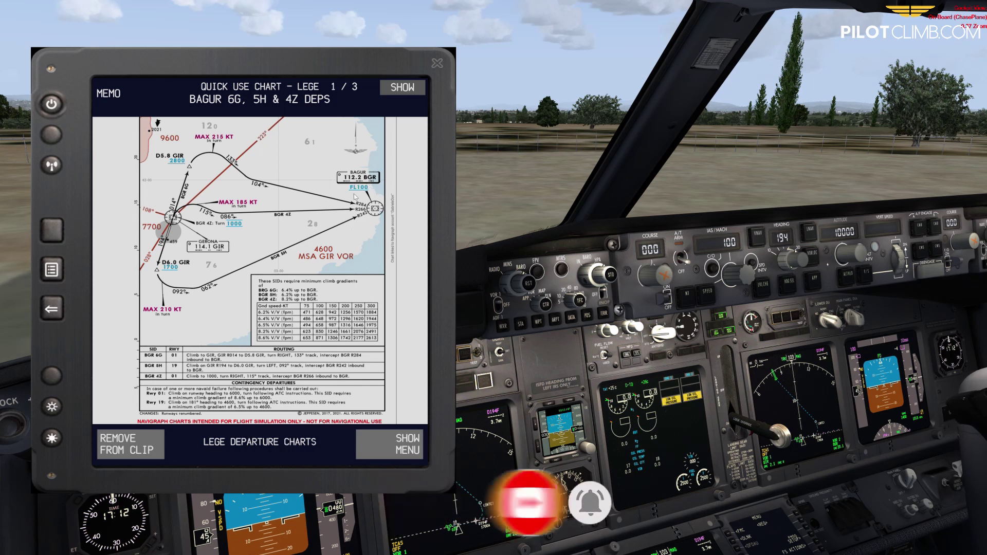
key("ctrl+2")
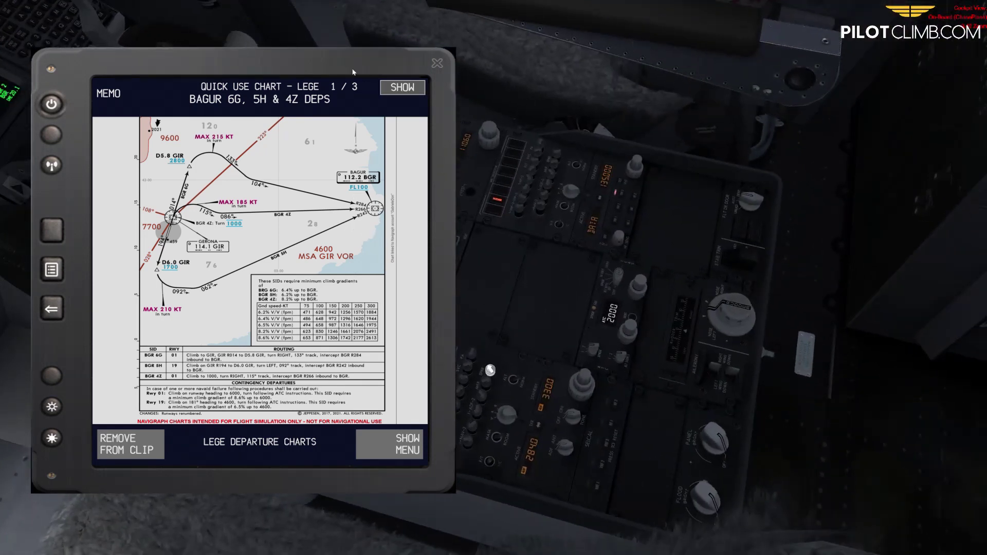
left_click_drag(352, 72, 273, 91)
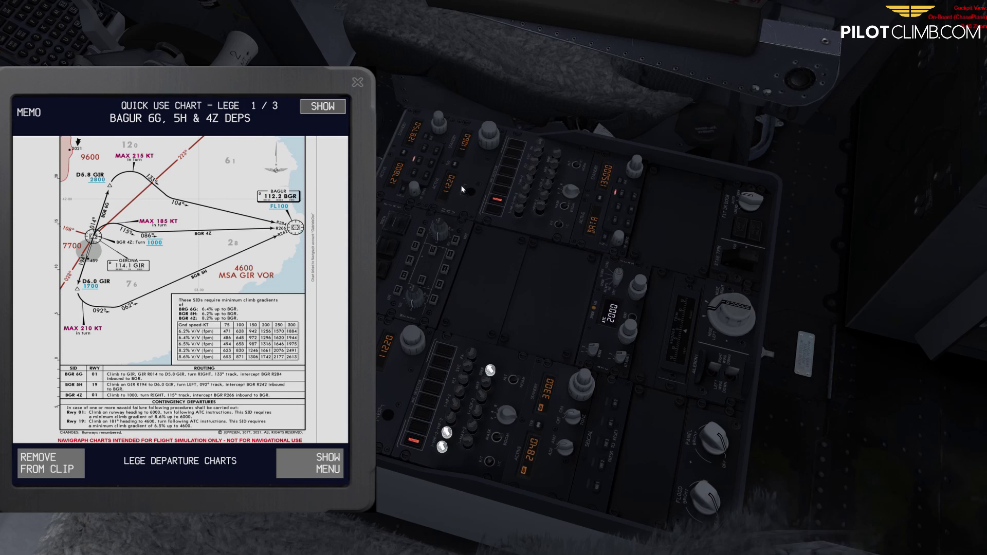
key("ctrl+1")
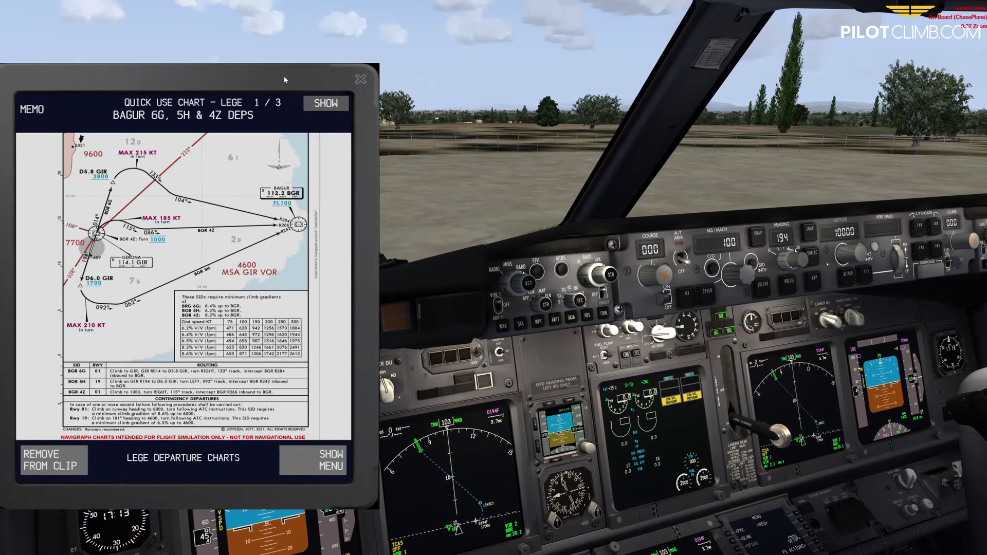
key("ctrl+2")
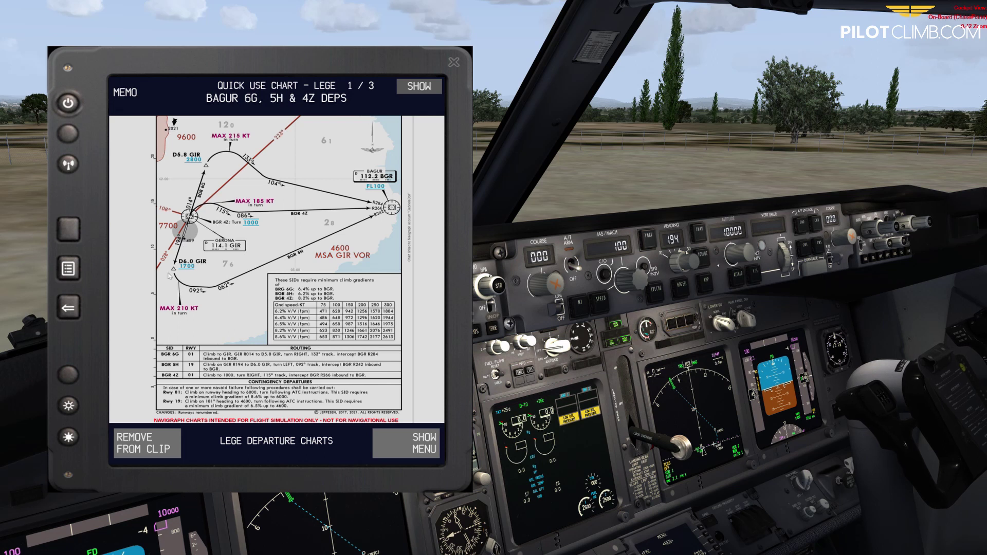
scroll(555, 289, "down", 20)
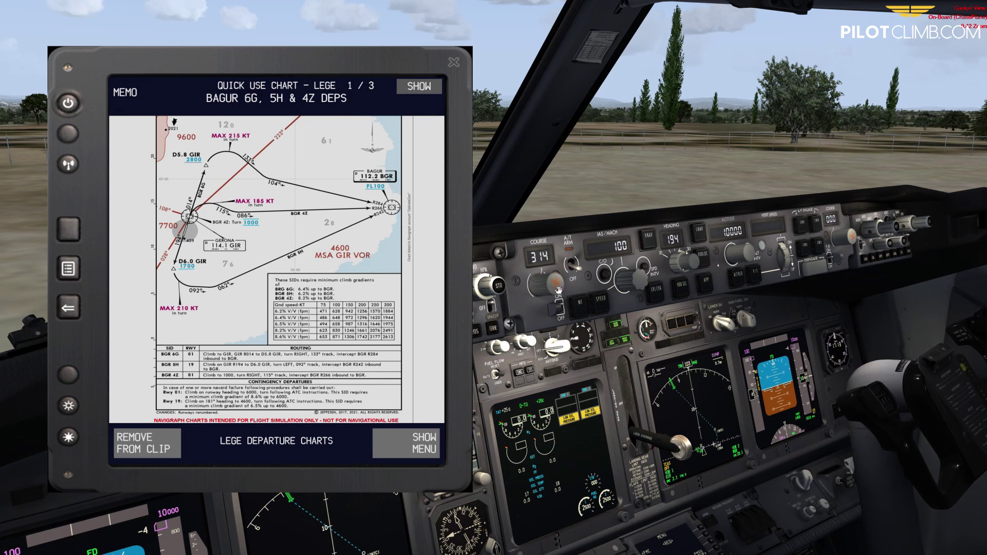
scroll(555, 287, "down", 20)
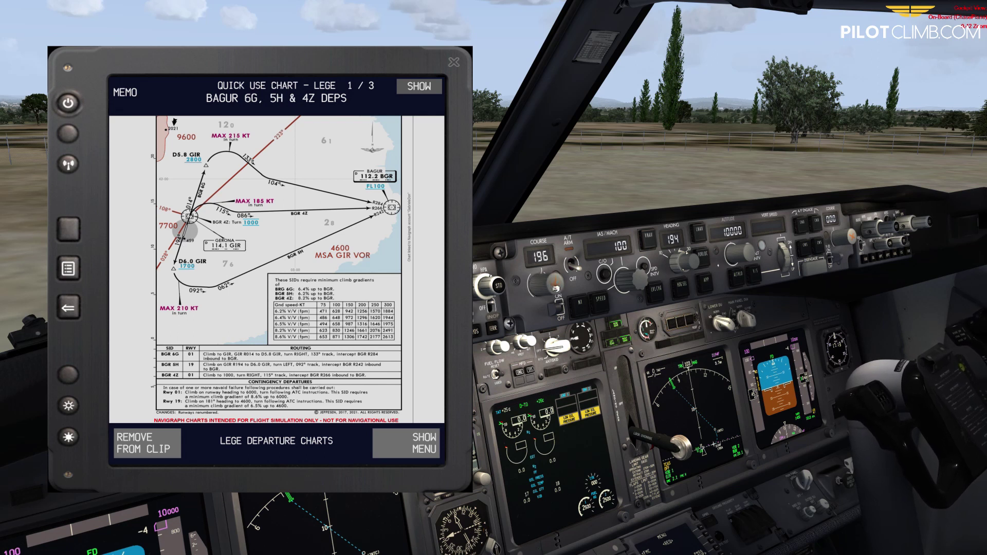
scroll(553, 285, "up", 9)
scroll(556, 286, "up", 7)
scroll(847, 240, "up", 16)
scroll(849, 239, "up", 20)
scroll(851, 246, "up", 1)
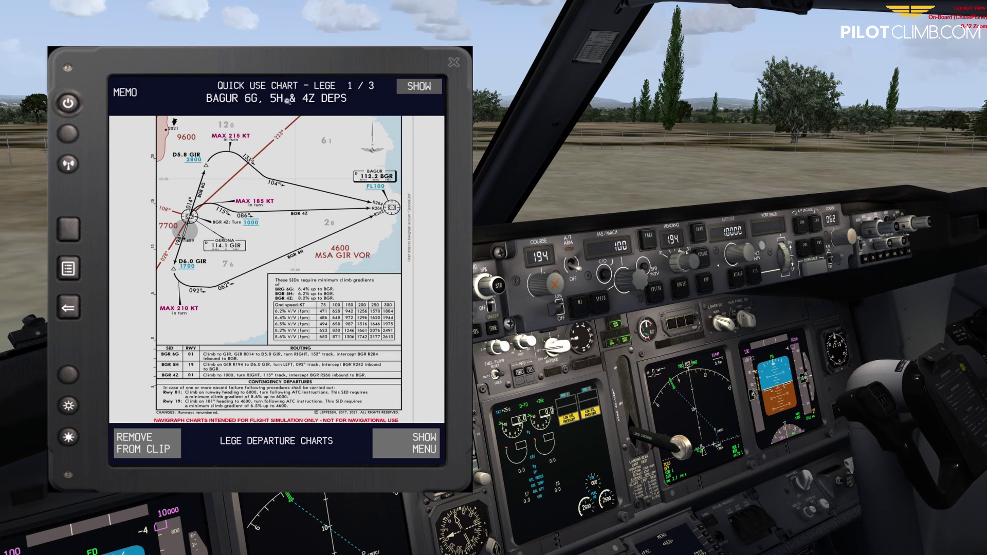
Step: Compare the FMC's RTE LEGS page with the BAGUR 5H routing, speed and altitude restrictions on the chart
left_click_drag(277, 70, 217, 50)
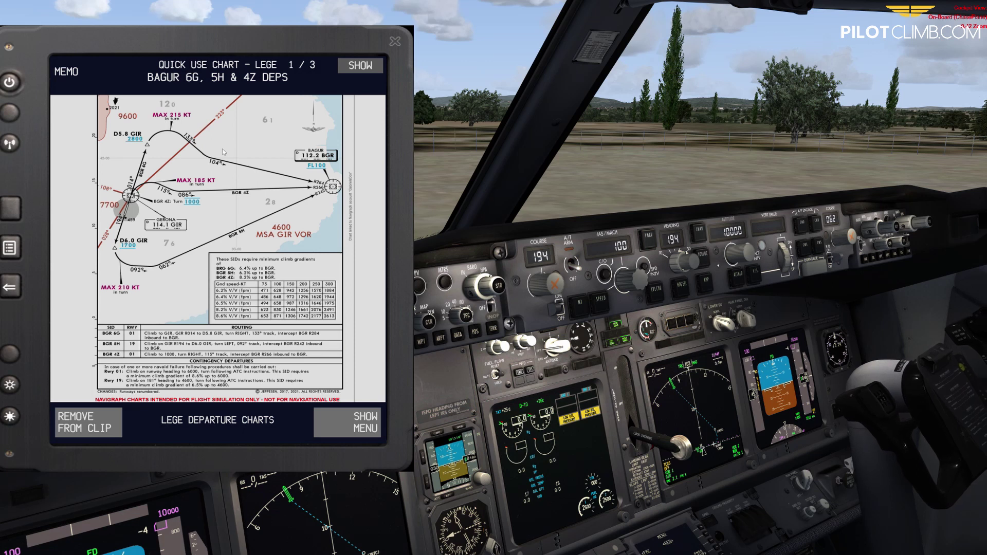
left_click_drag(224, 151, 231, 227)
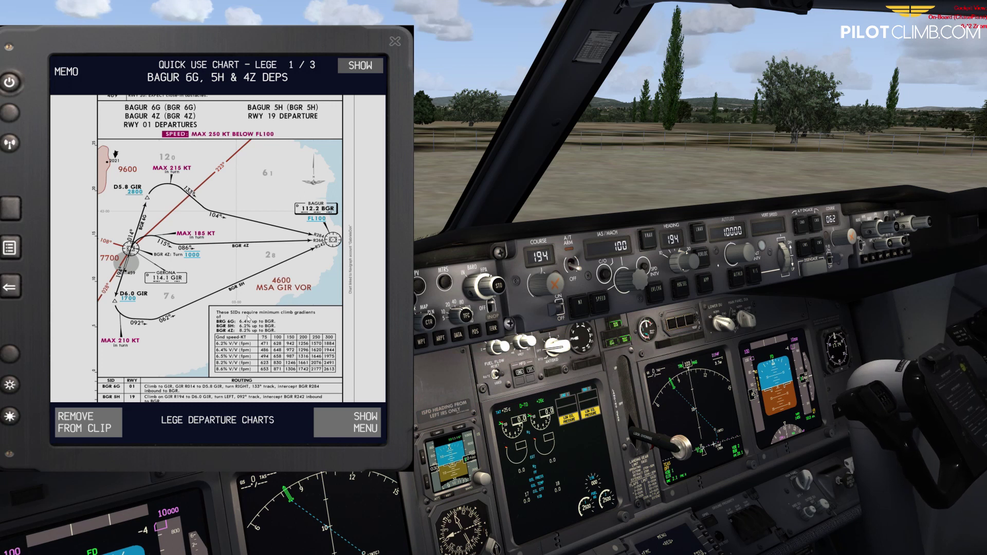
key("2")
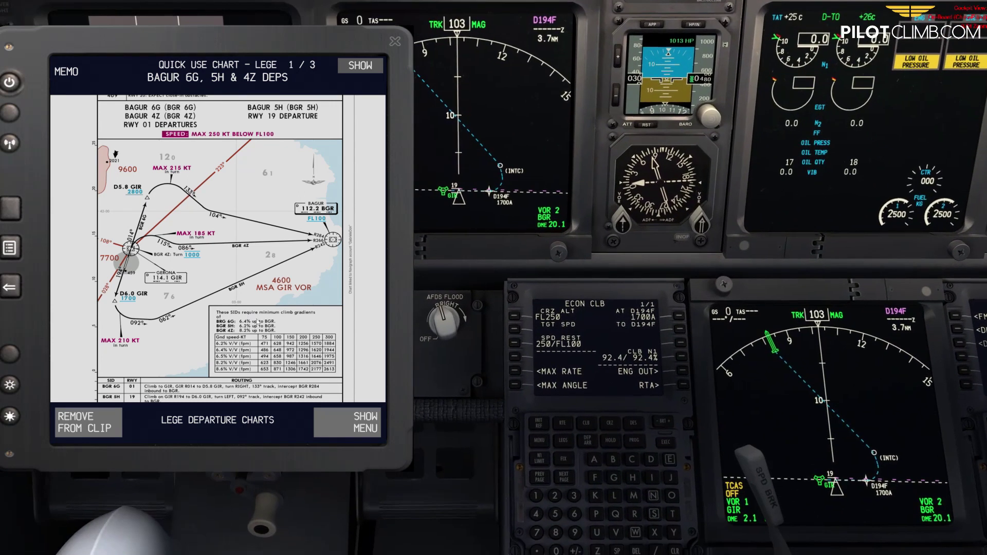
left_click(563, 440)
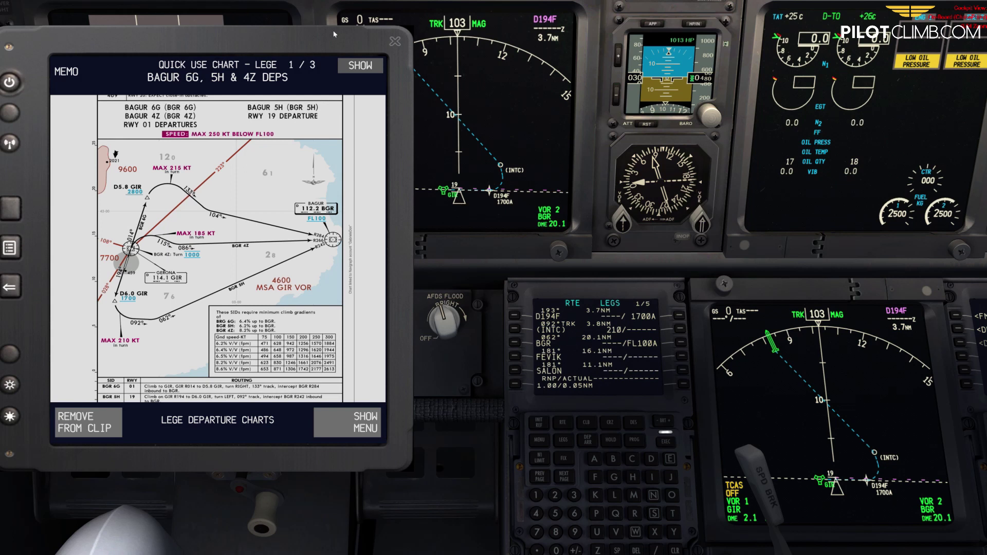
Step: Show the range arcs on the captain's navigation display and set its range to 40 NM beside the departure chart
left_click(244, 71)
key("KP_1")
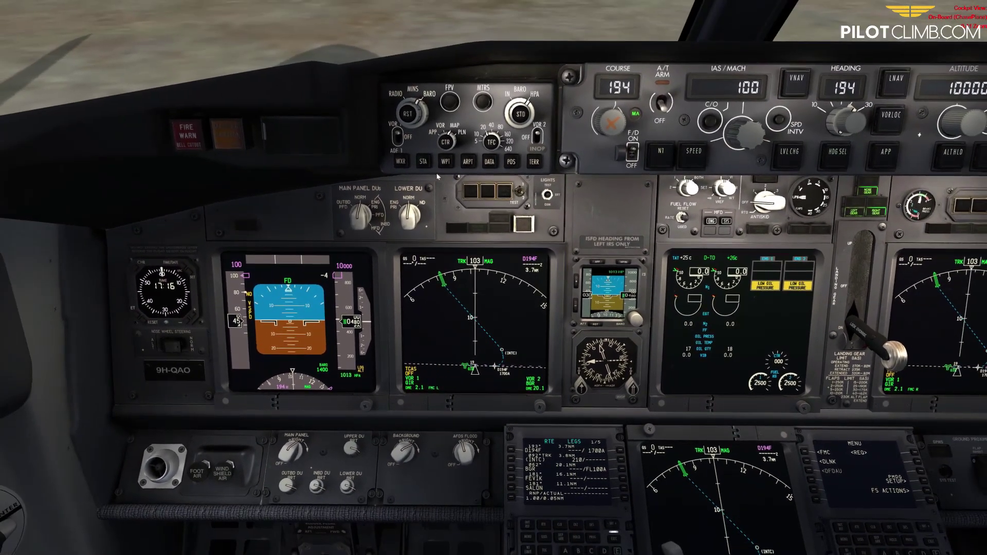
scroll(491, 153, "up", 1)
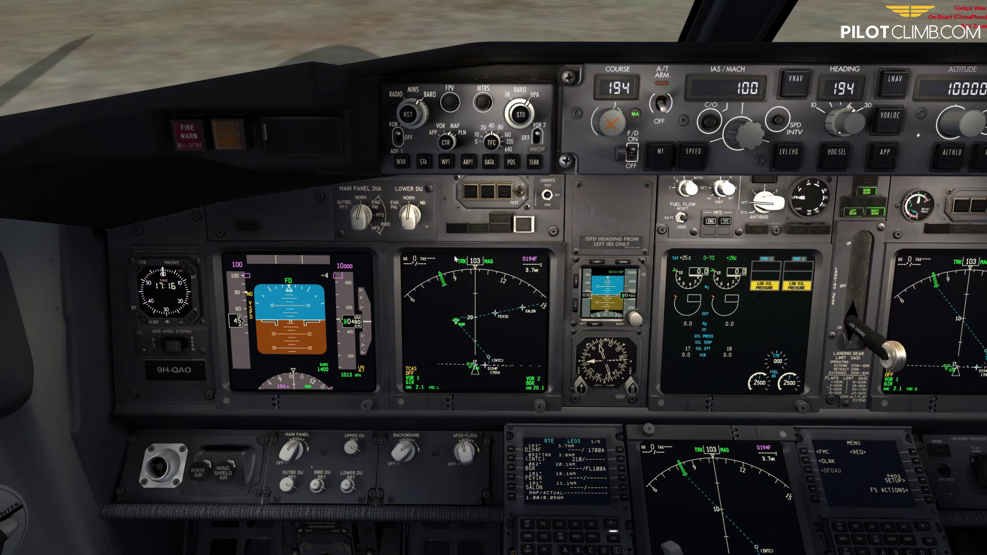
left_click(492, 143)
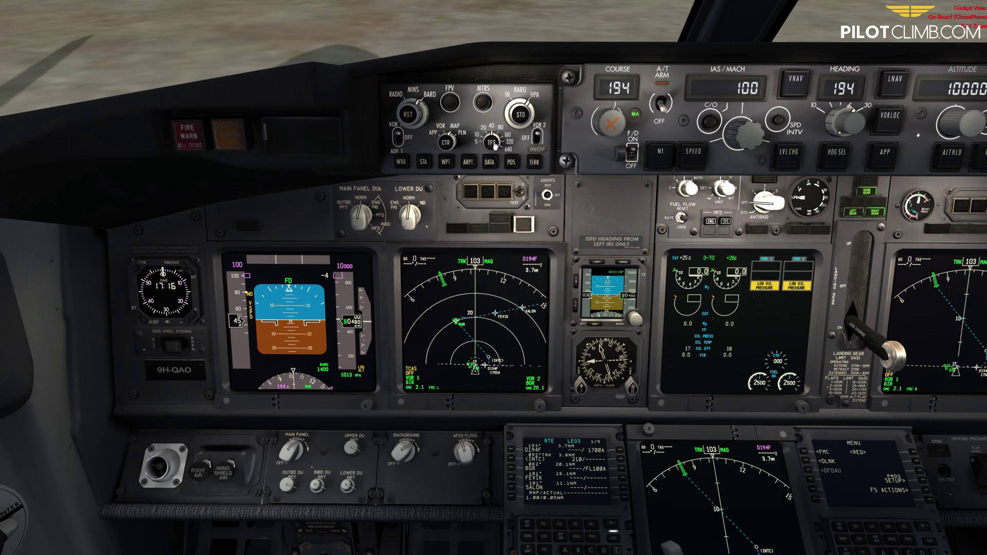
scroll(491, 144, "down", 1)
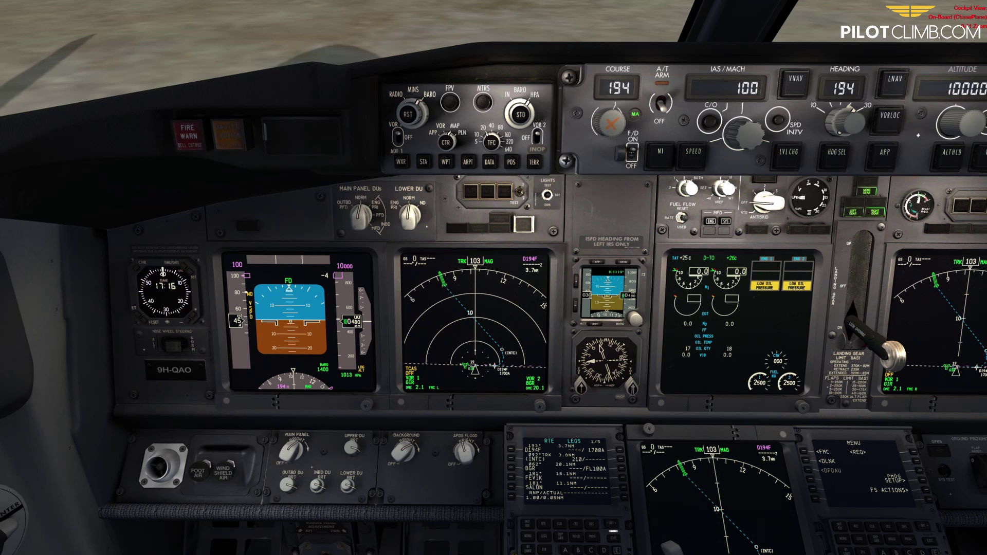
scroll(468, 369, "up", 3)
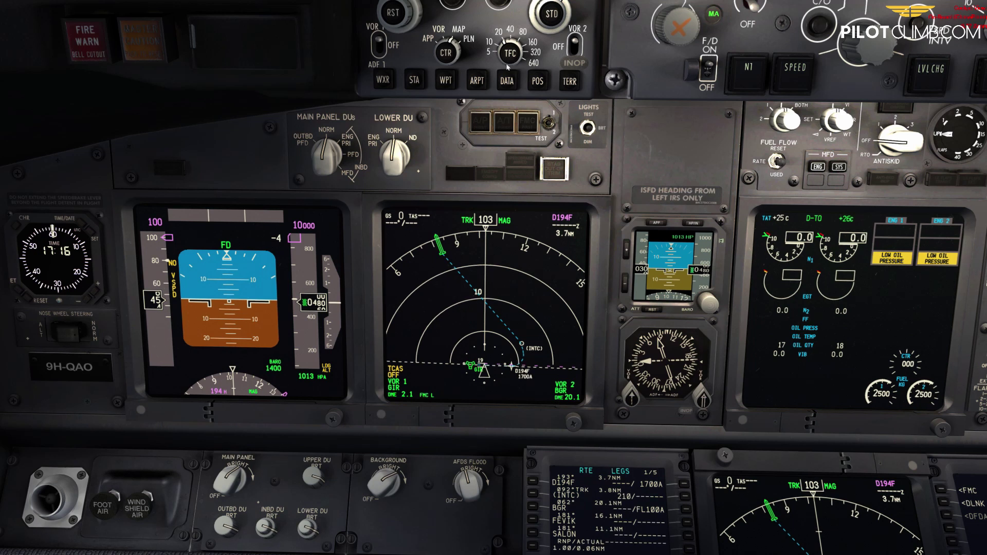
scroll(512, 68, "up", 1)
scroll(513, 68, "up", 1)
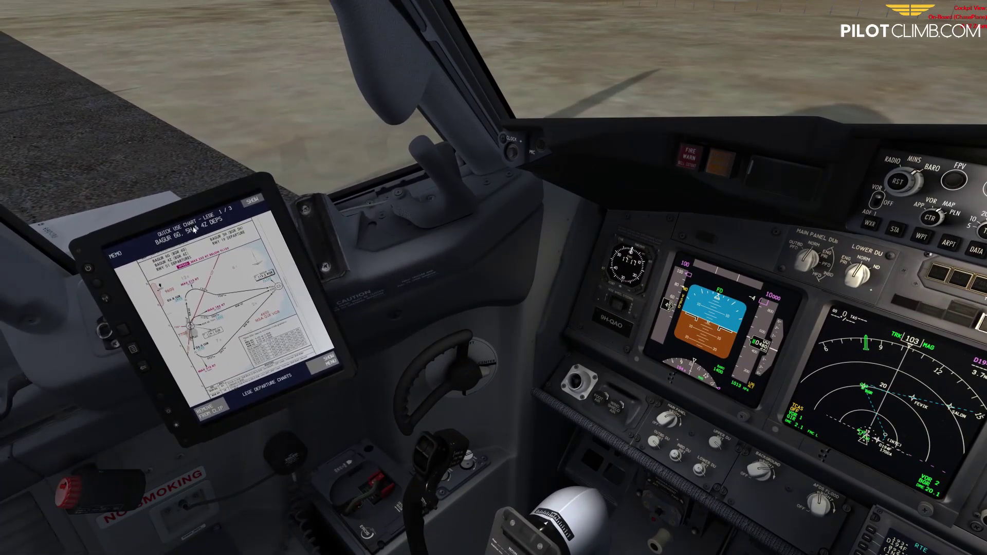
left_click(191, 227)
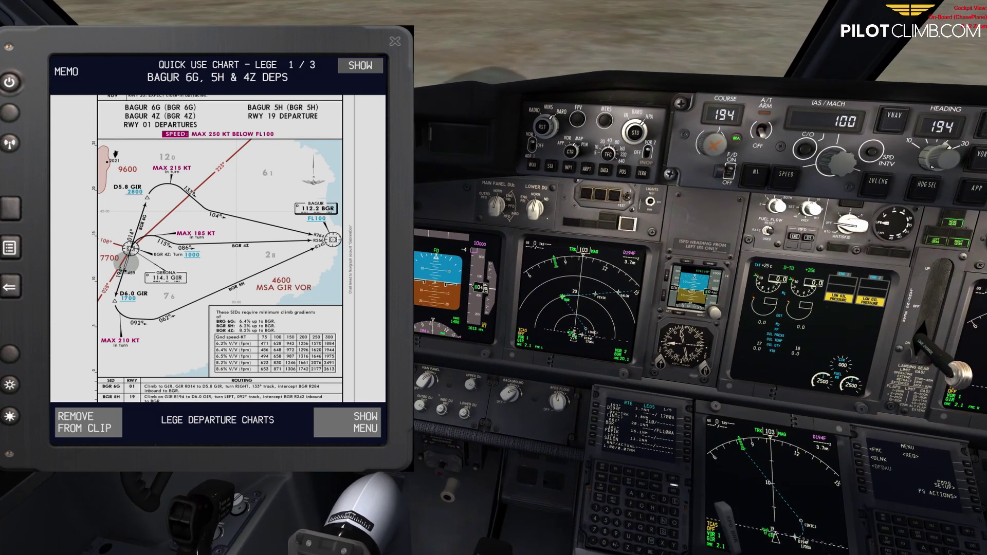